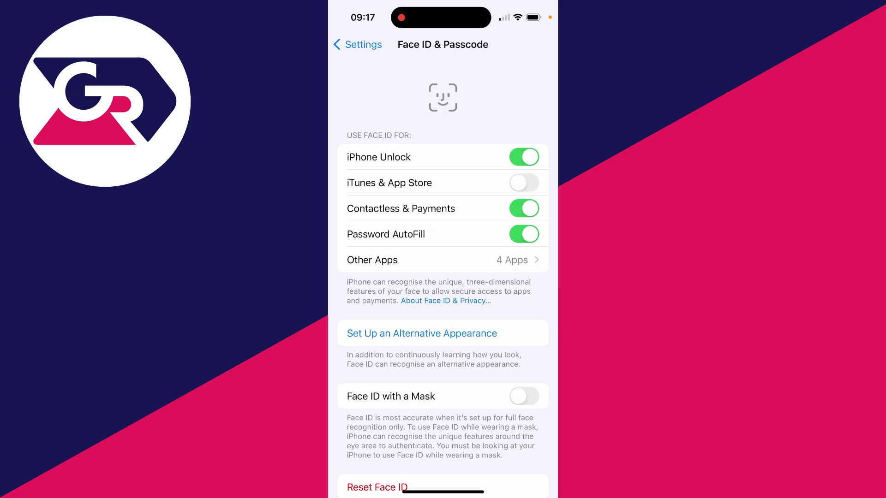
Leave the Face ID & Passcode page and return to the main Settings list.
click(357, 44)
scroll(443, 277, up, 10)
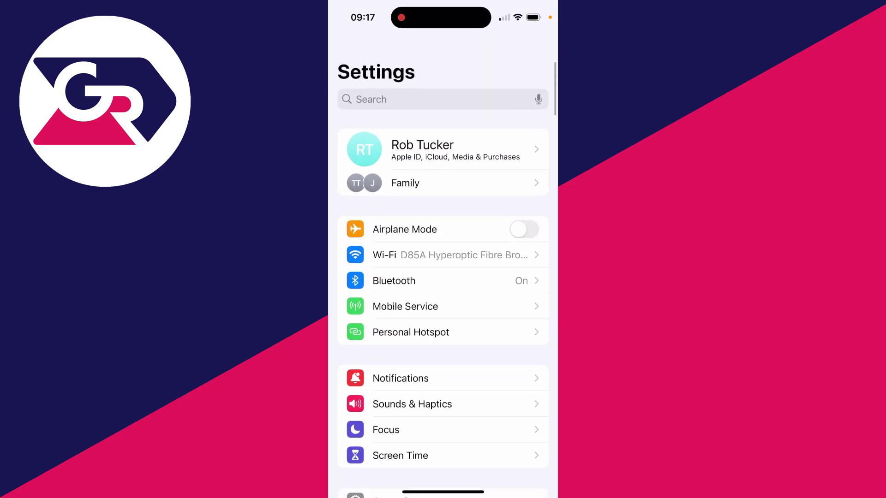
Review the Apple ID's Media & Purchases password settings, with Always Require Password checked.
click(443, 150)
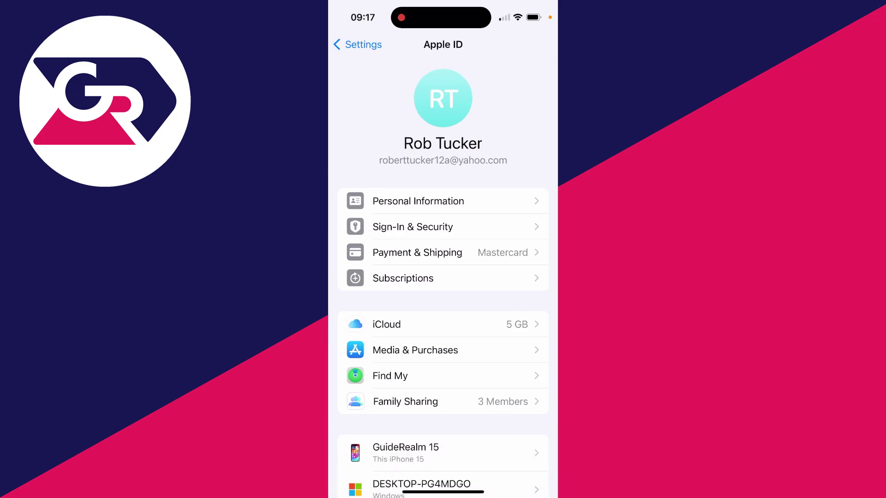
click(443, 350)
click(443, 391)
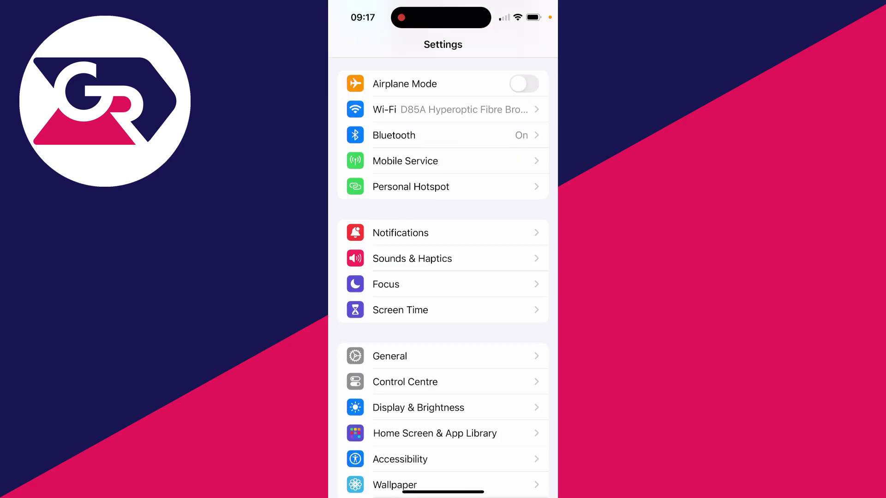
click(443, 310)
scroll(443, 276, down, 5)
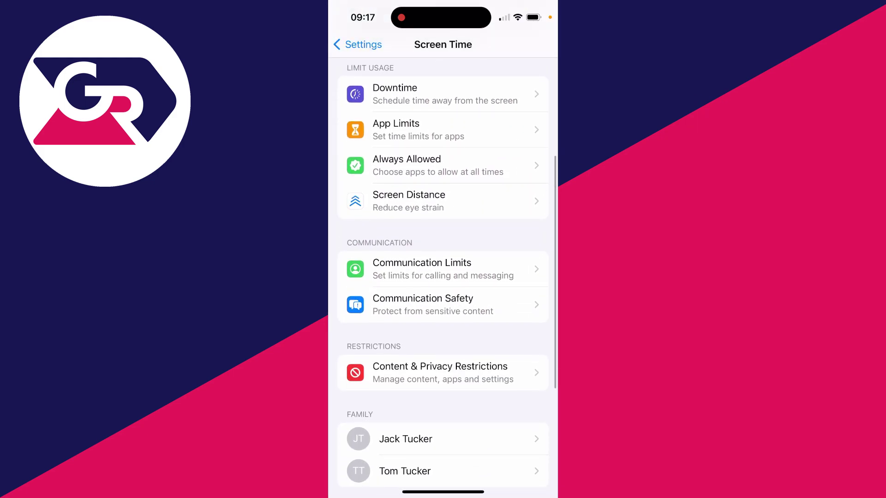
Check that Content & Privacy's iTunes & App Store Purchases restriction has Don't Require ticked.
click(443, 372)
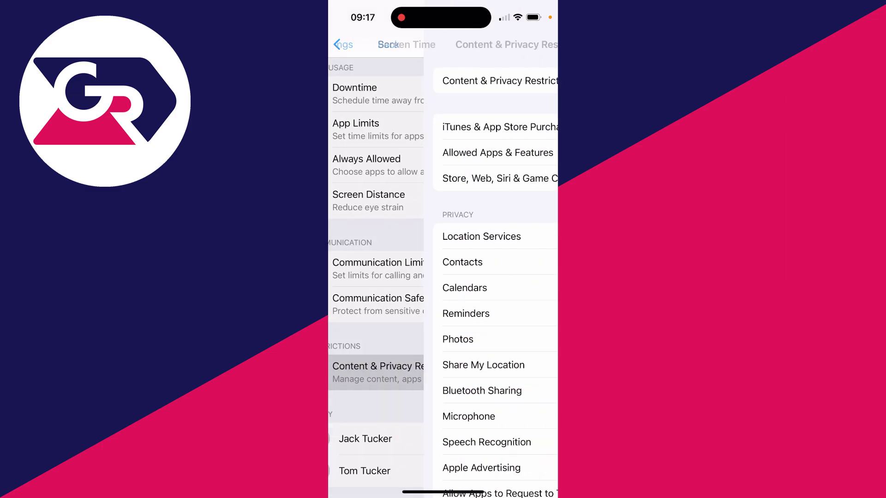
click(442, 127)
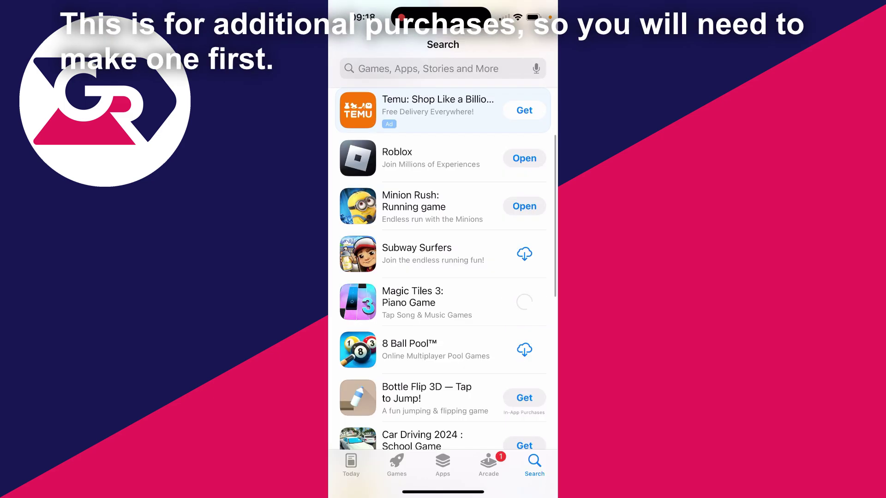
Get Magic Tiles 3, save the password for free items, then install Car Driving 2024.
click(443, 461)
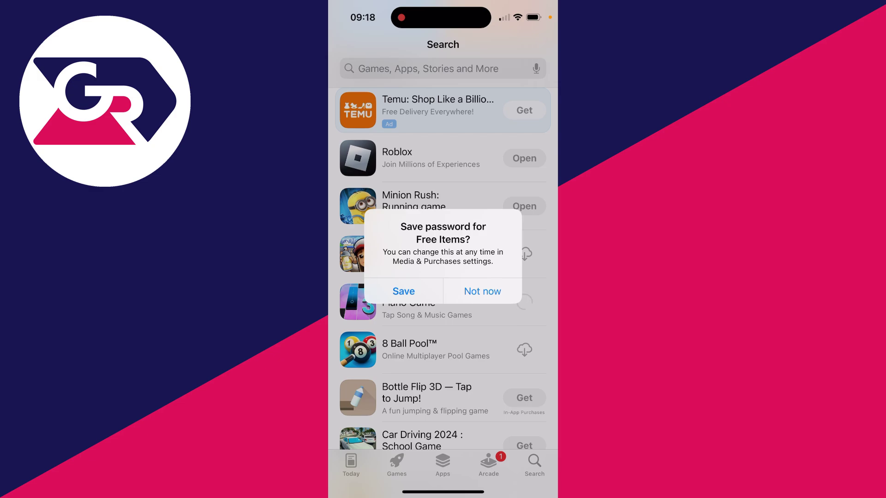
click(403, 291)
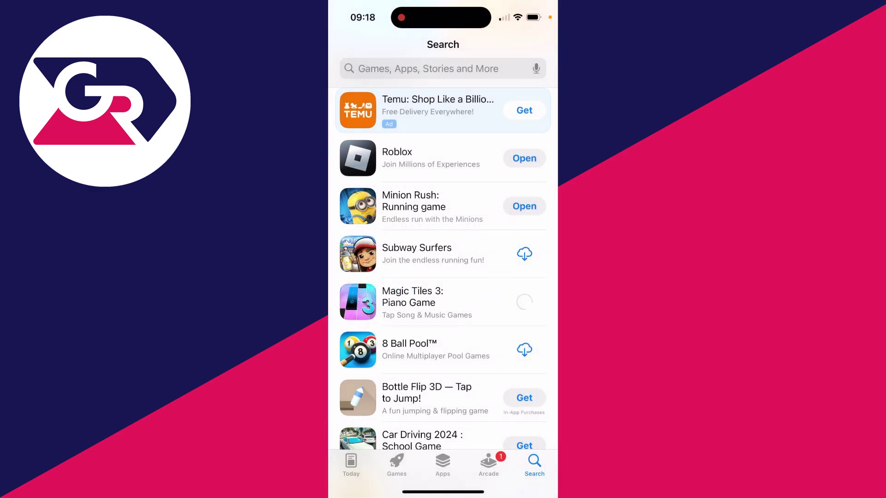
scroll(443, 276, down, 3)
click(524, 327)
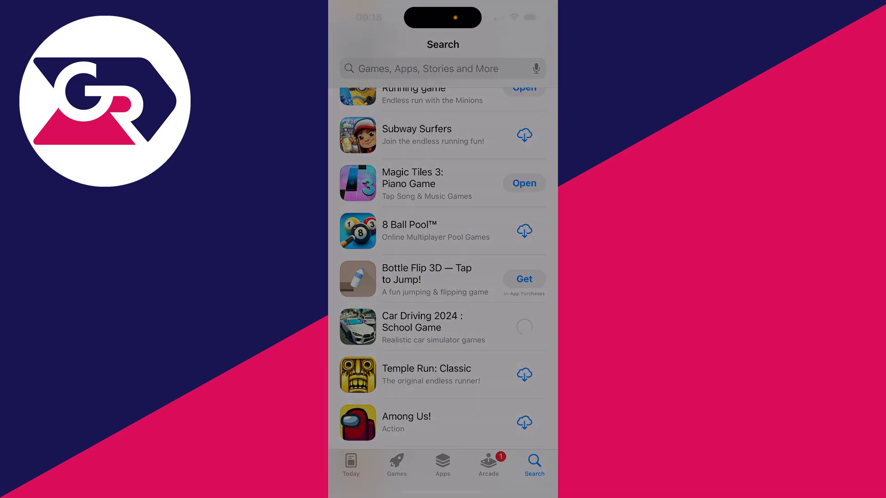
click(443, 460)
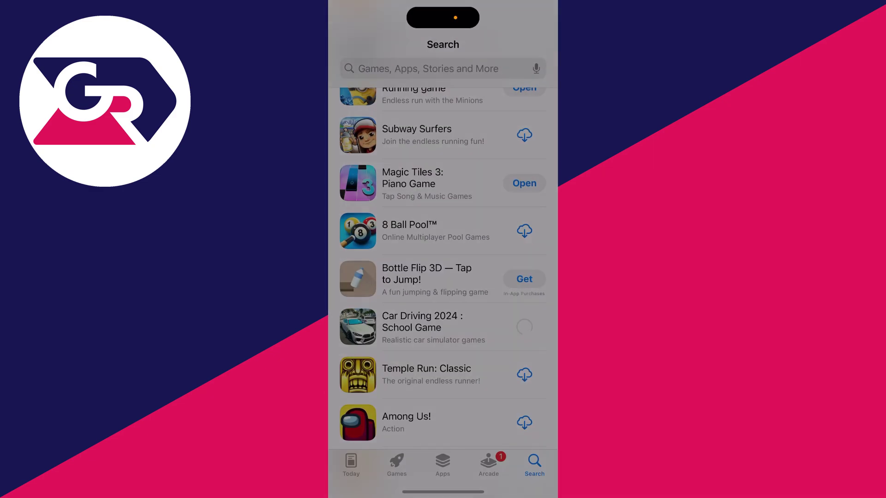